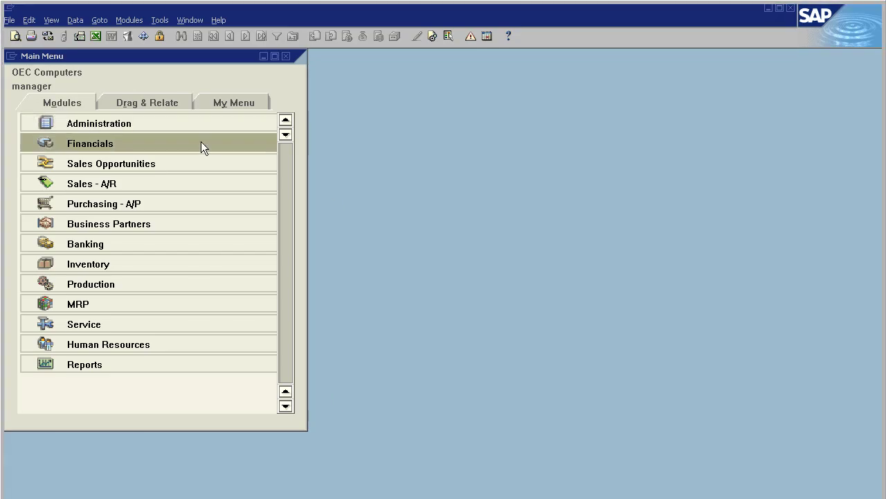
Open a new recurring posting and give it the code rent and the description Monthly rent
click(202, 143)
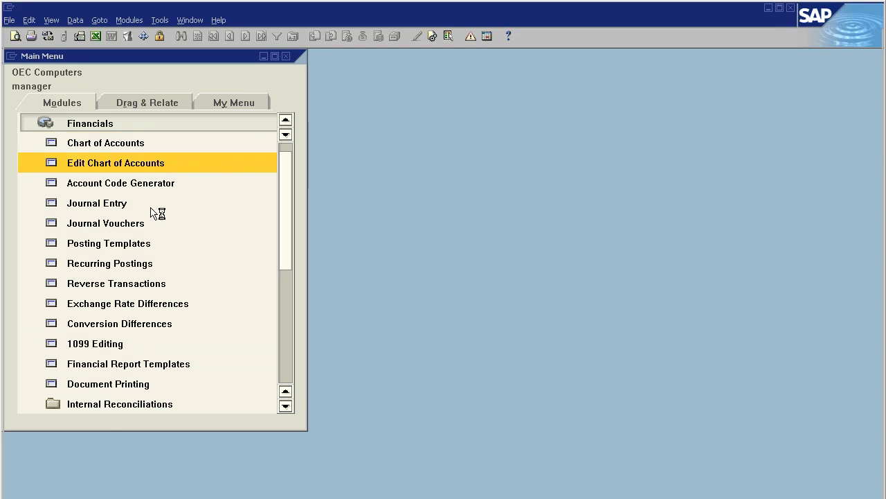
click(142, 264)
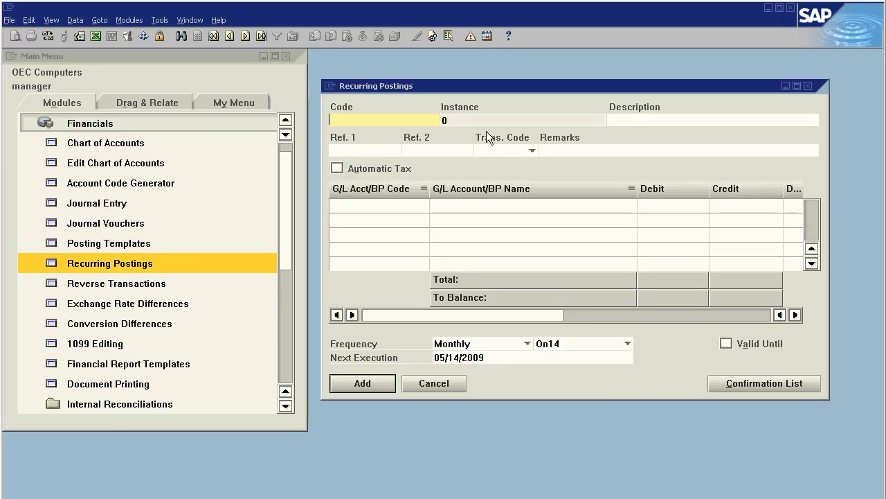
click(379, 125)
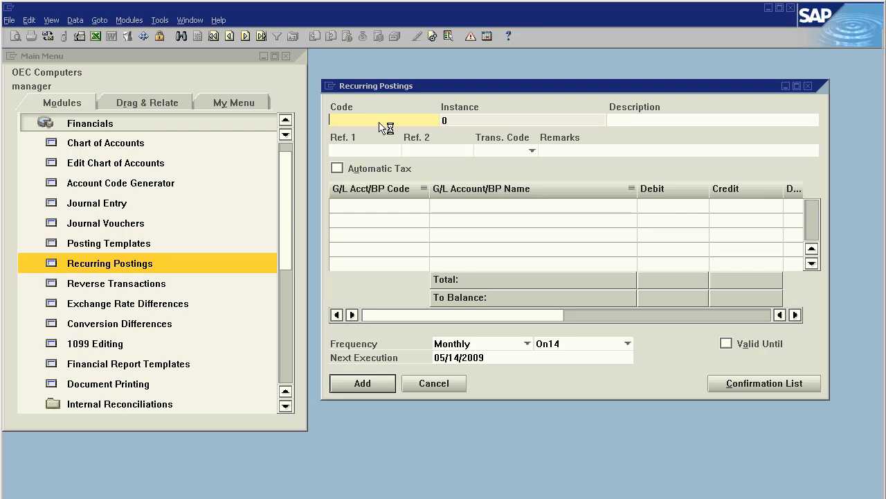
text(rent)
click(615, 125)
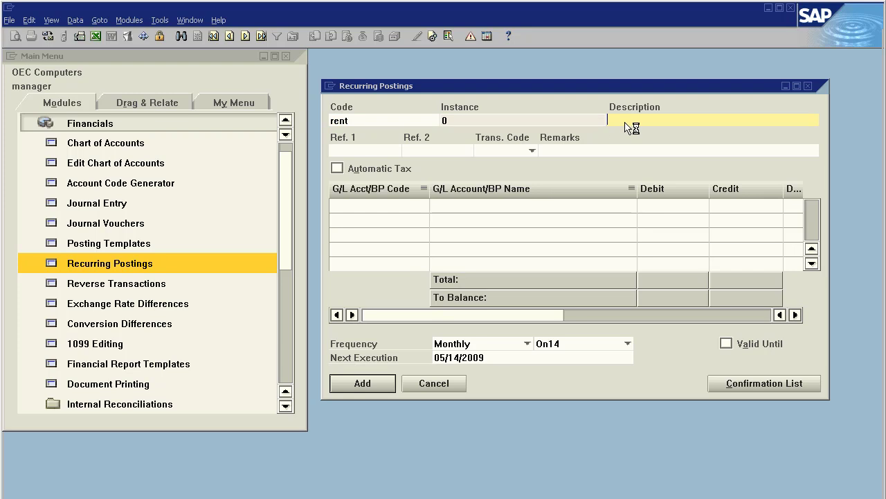
text(Monthly rent)
Add a first line for the Cash at Bank - Checking account with a credit of 5000
click(389, 211)
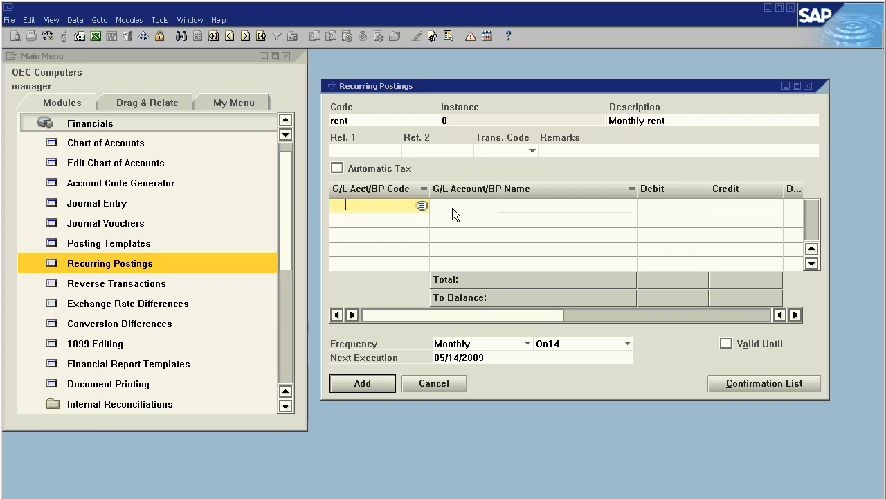
key(Tab)
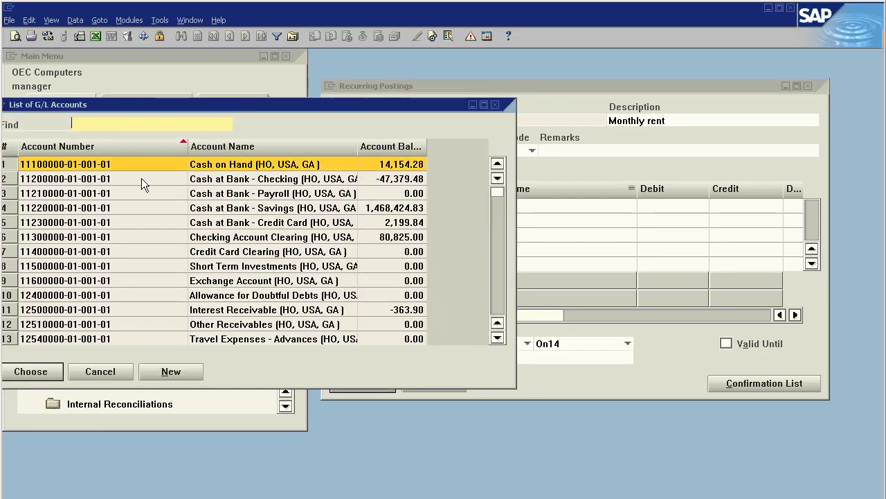
double_click(132, 180)
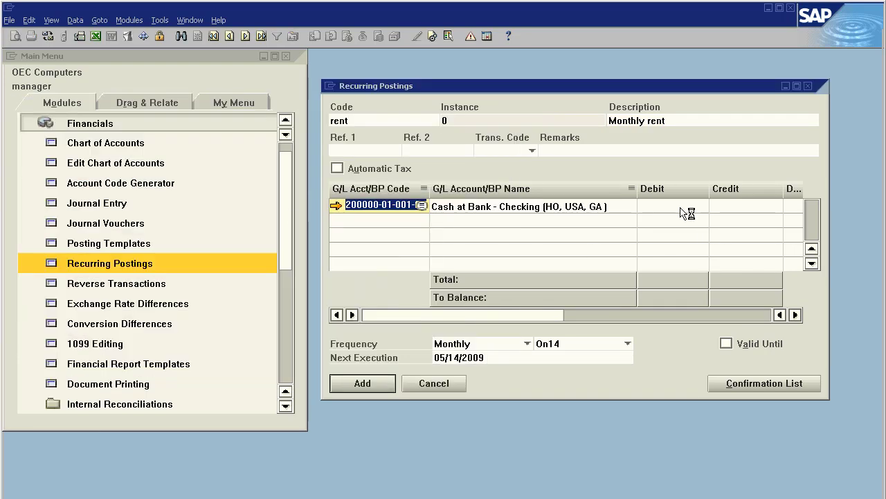
click(732, 206)
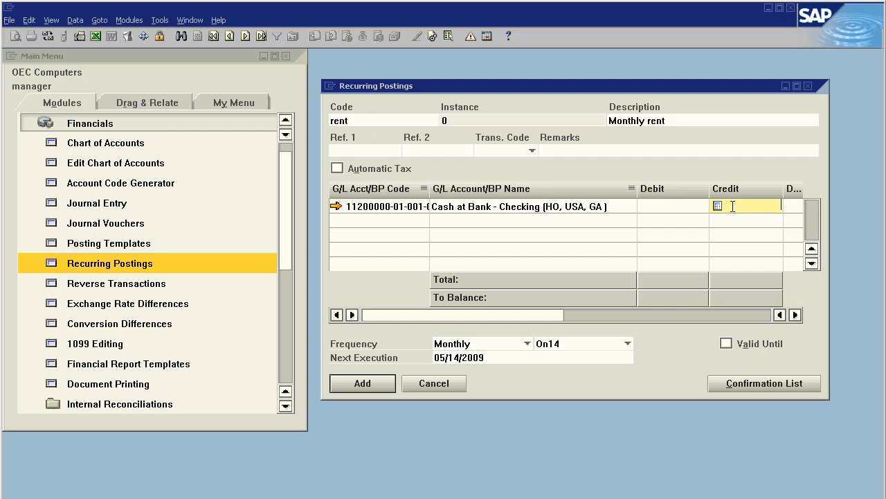
text(5000)
Add a balancing debit line for the Maintenance account and schedule the posting monthly on day 14
click(364, 226)
key(Tab)
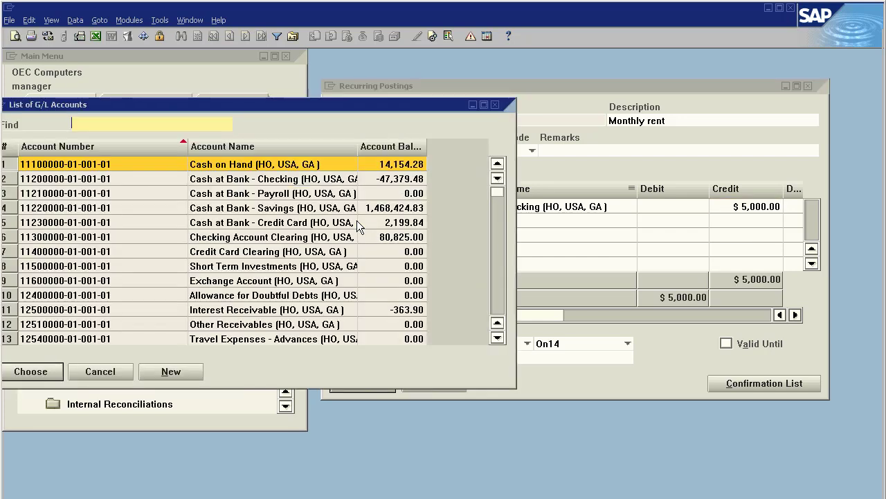
drag(497, 192, 502, 284)
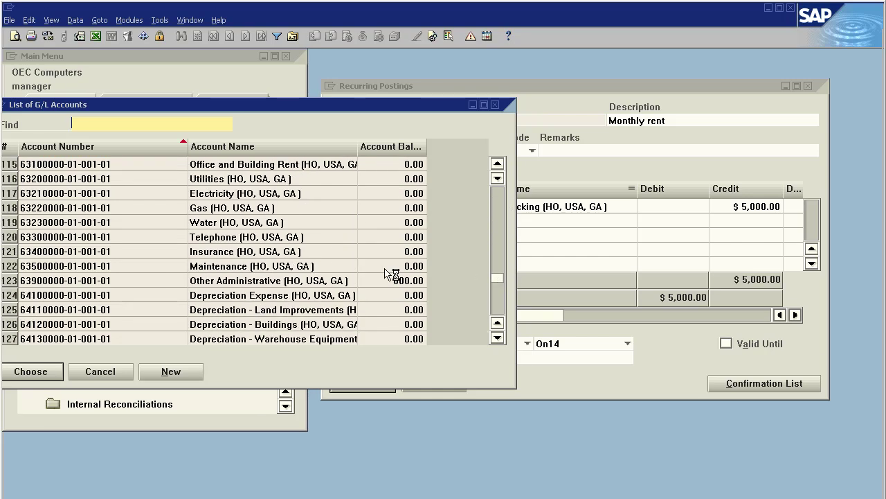
double_click(136, 273)
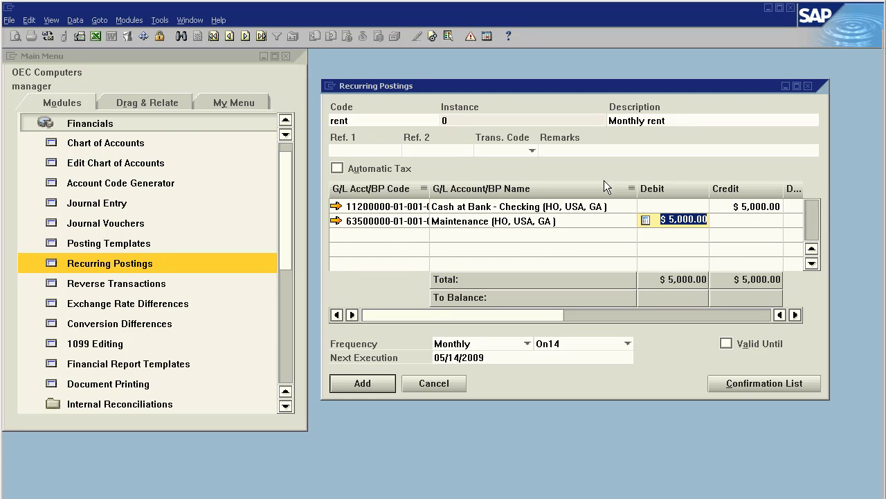
click(566, 346)
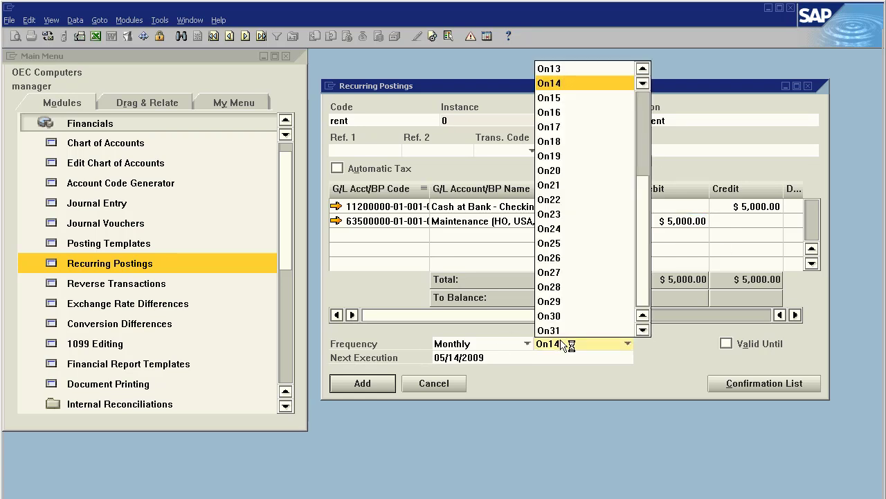
click(576, 89)
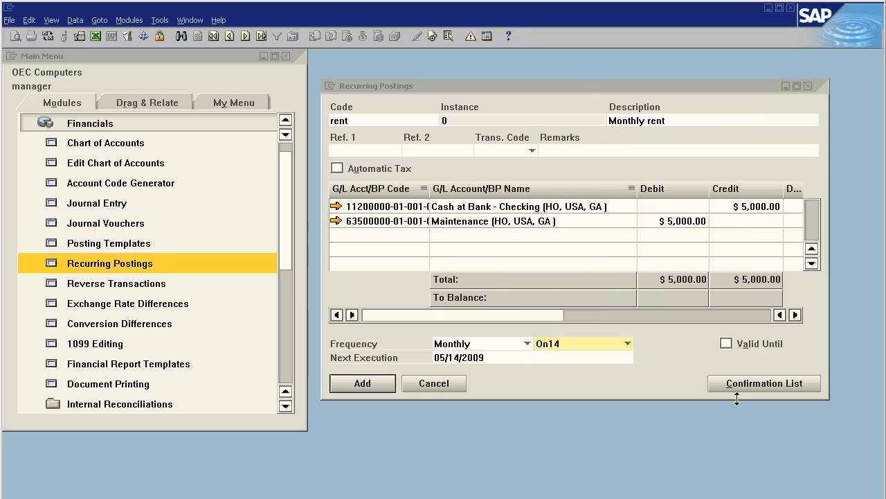
click(729, 344)
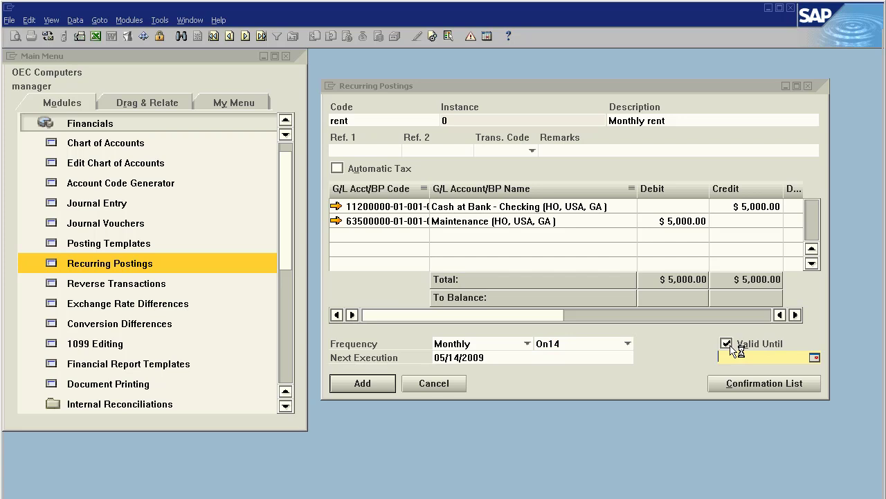
click(816, 358)
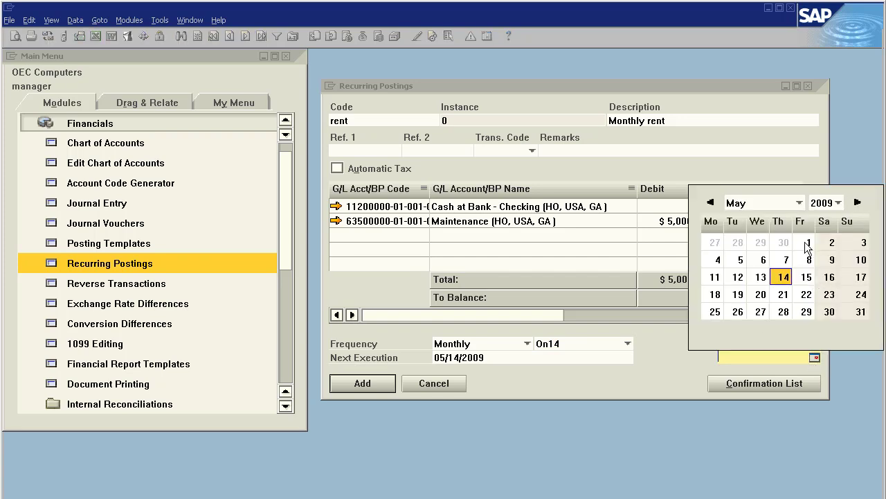
click(786, 279)
click(738, 348)
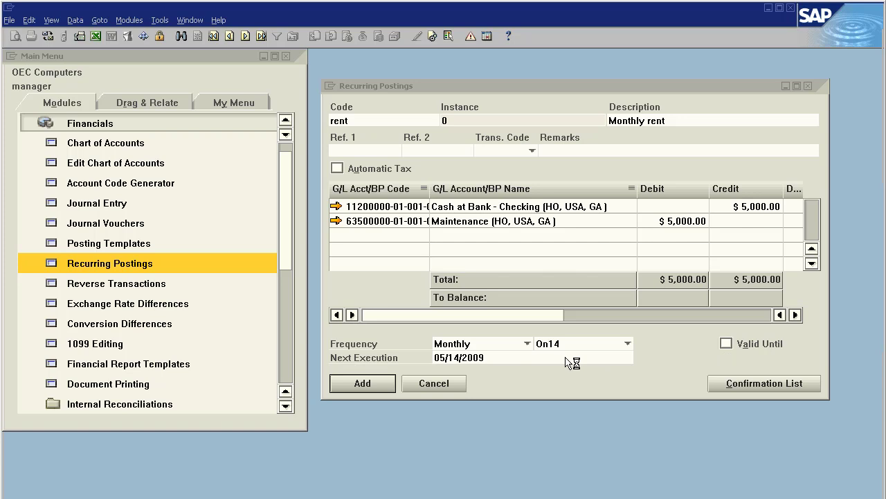
Add the recurring posting, then execute Monthly rent from the confirmation list and save it to the permanent file
click(375, 385)
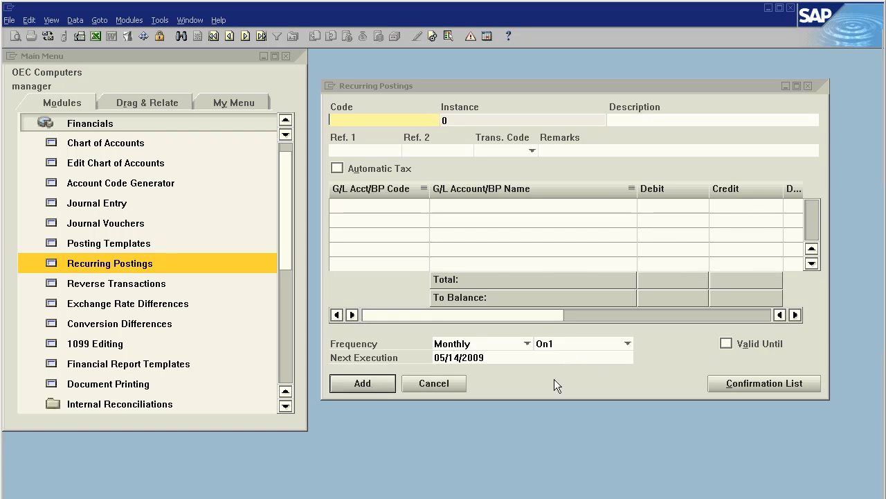
click(748, 383)
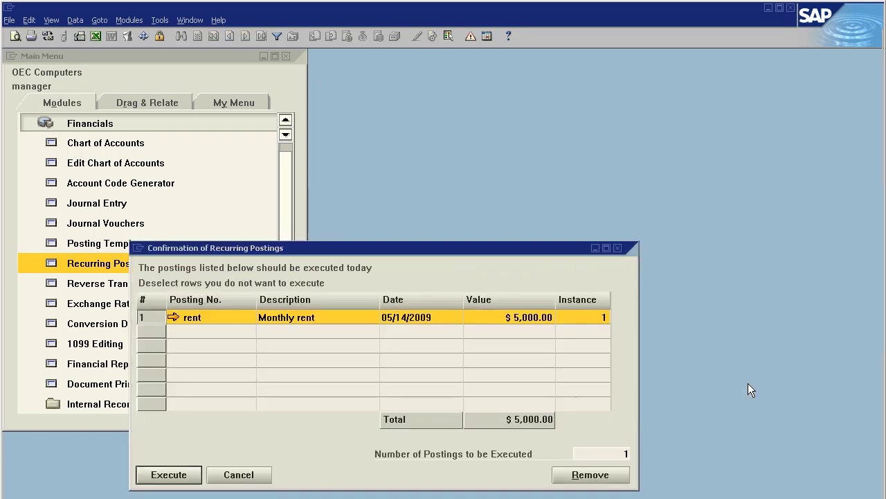
drag(444, 253, 659, 107)
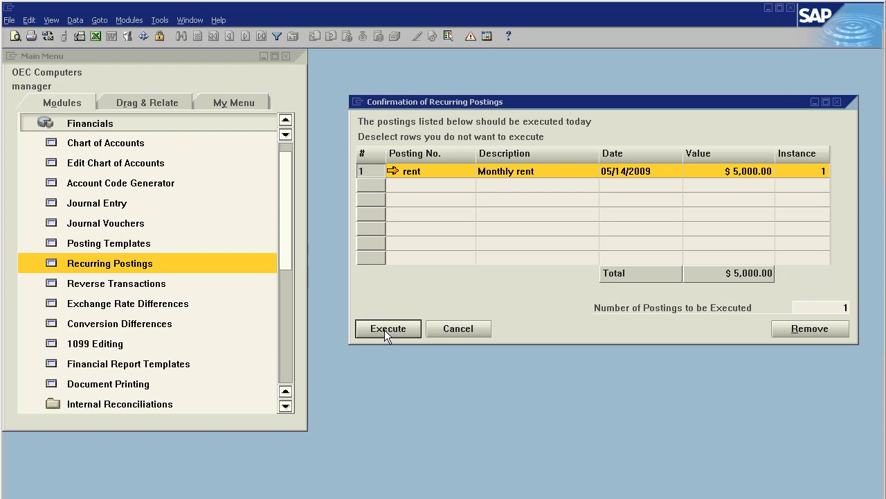
click(386, 333)
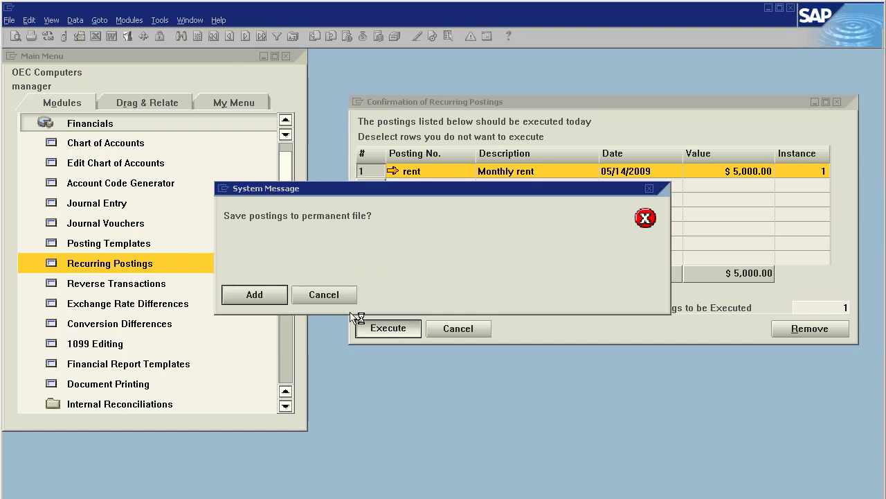
click(272, 300)
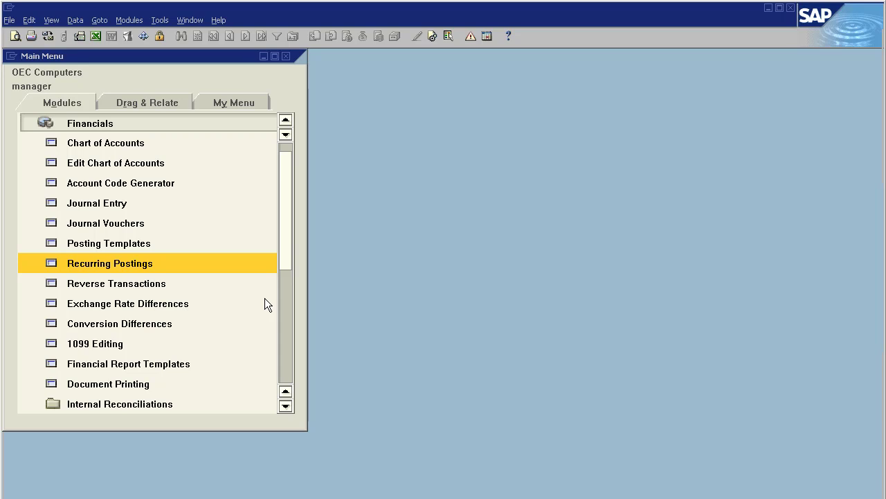
Look up the Bank Finance Charge recurring posting and review its frequency options, keeping Template
click(191, 265)
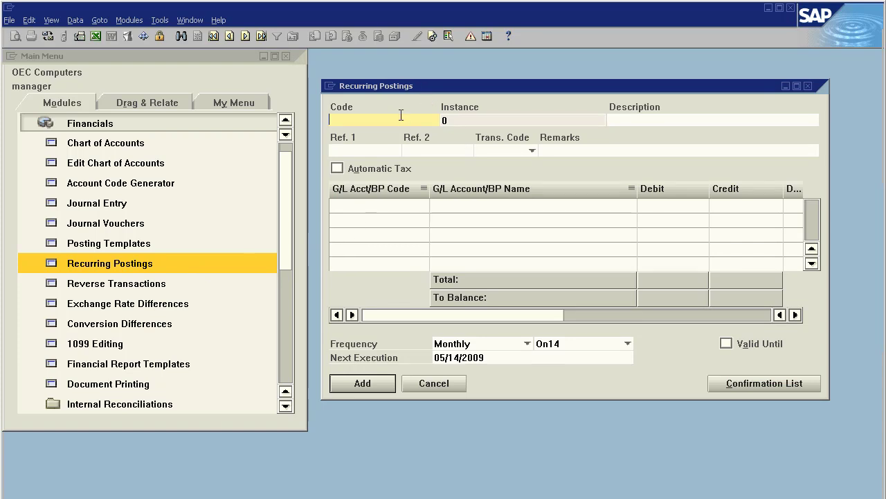
click(245, 37)
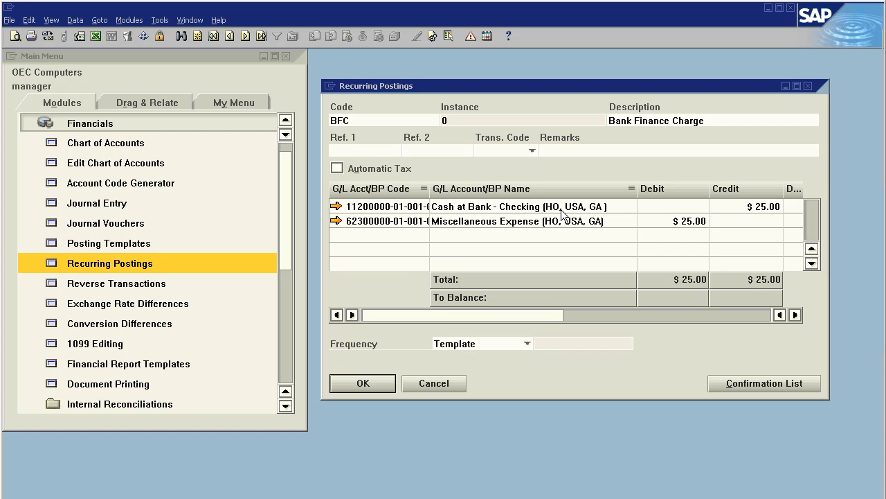
click(521, 344)
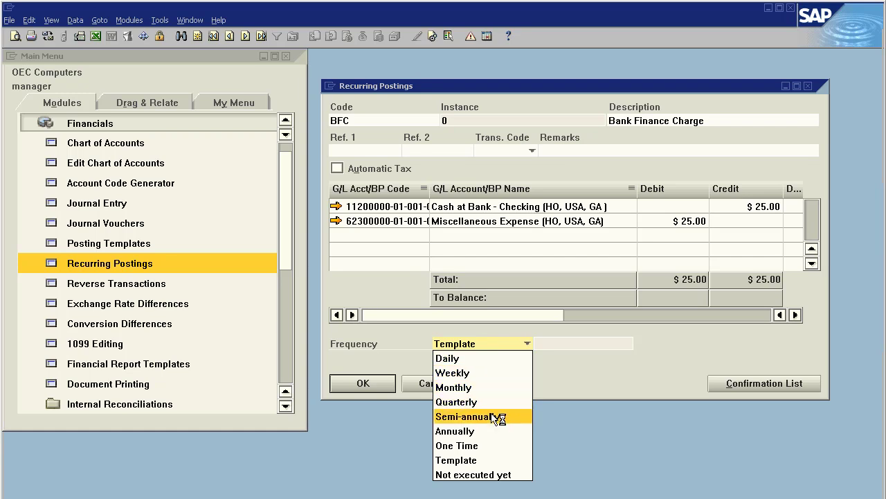
click(487, 461)
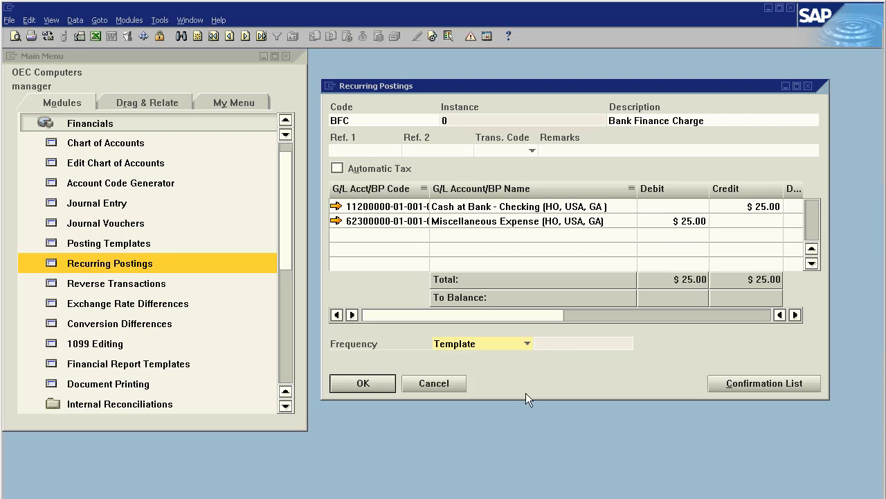
click(390, 383)
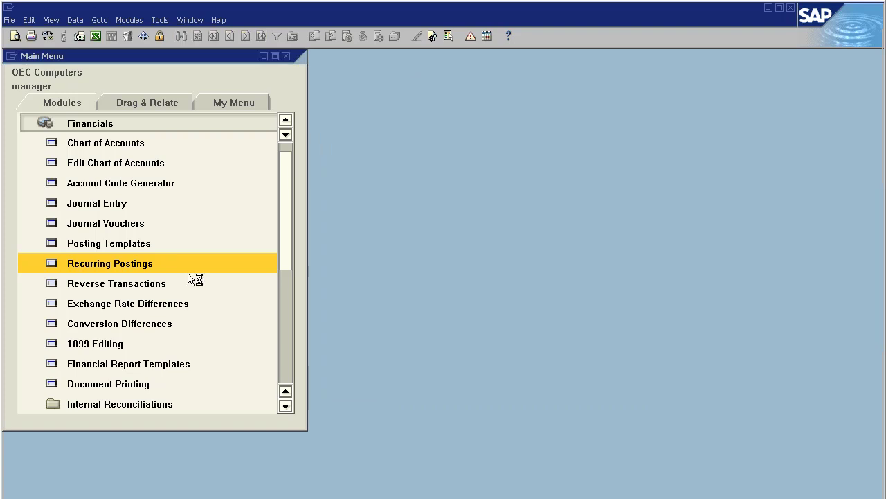
Start a journal entry with template type Recurring Posting and load the BFC Bank Finance Charge template
click(134, 207)
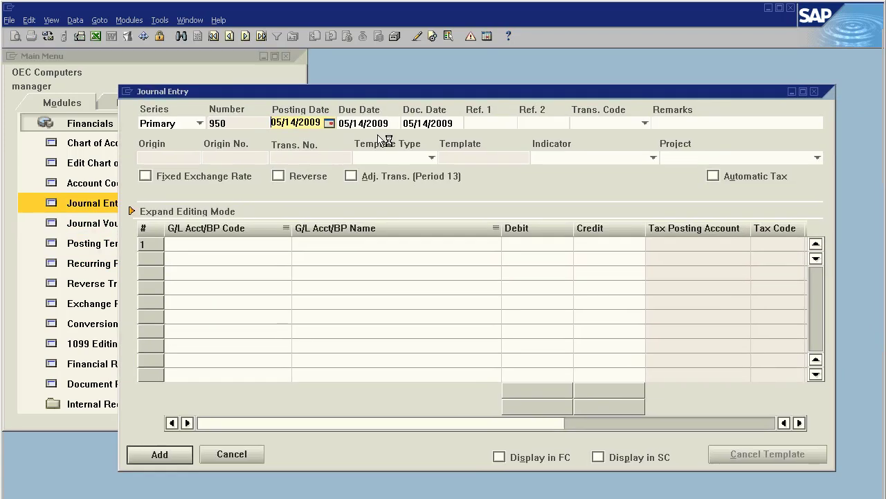
click(392, 160)
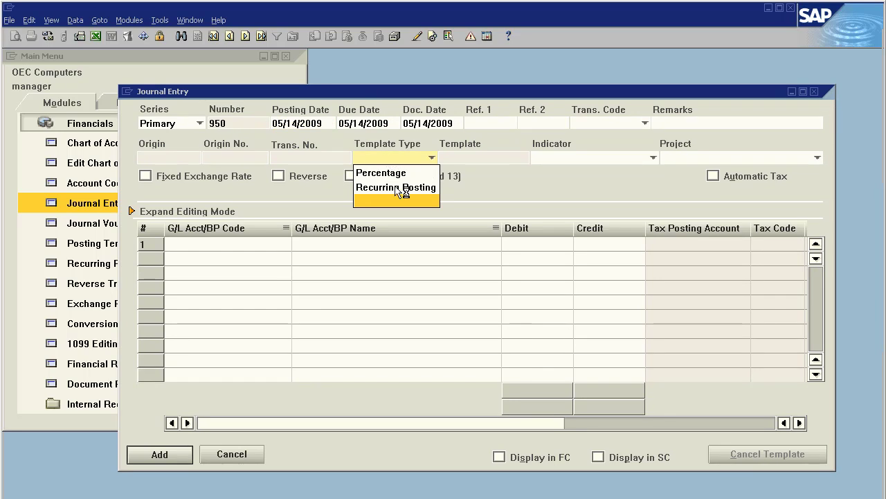
click(400, 188)
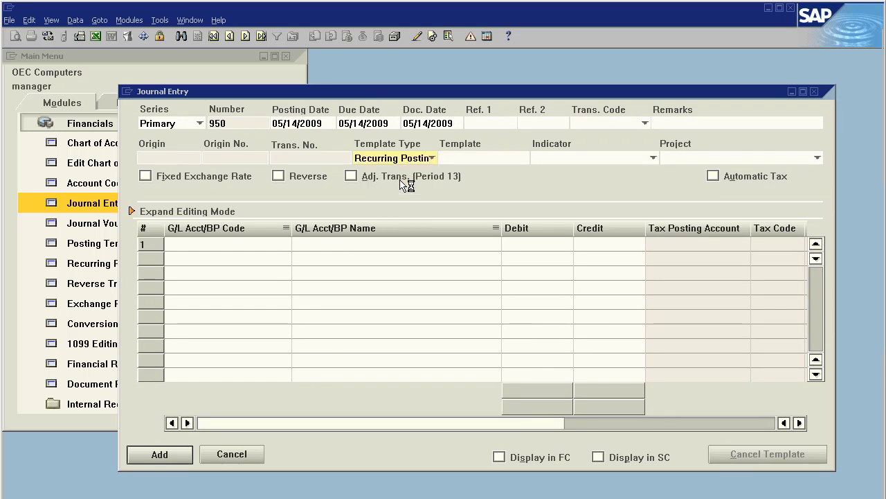
click(474, 158)
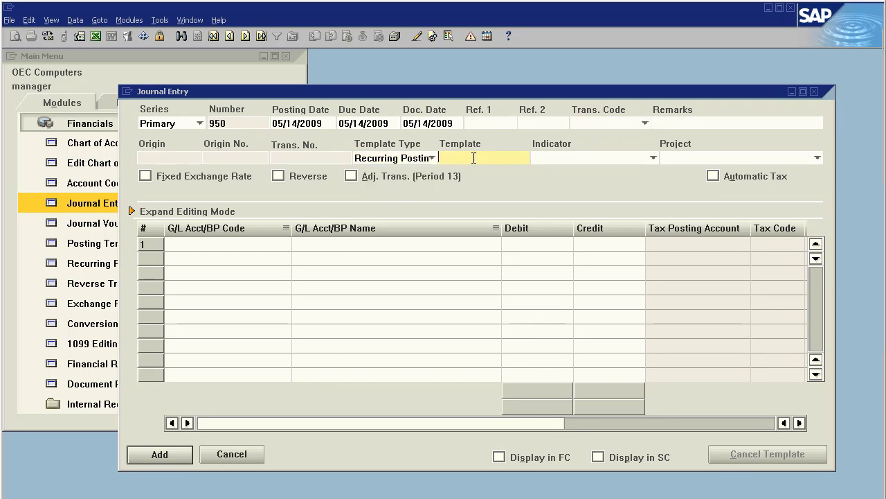
key(Tab)
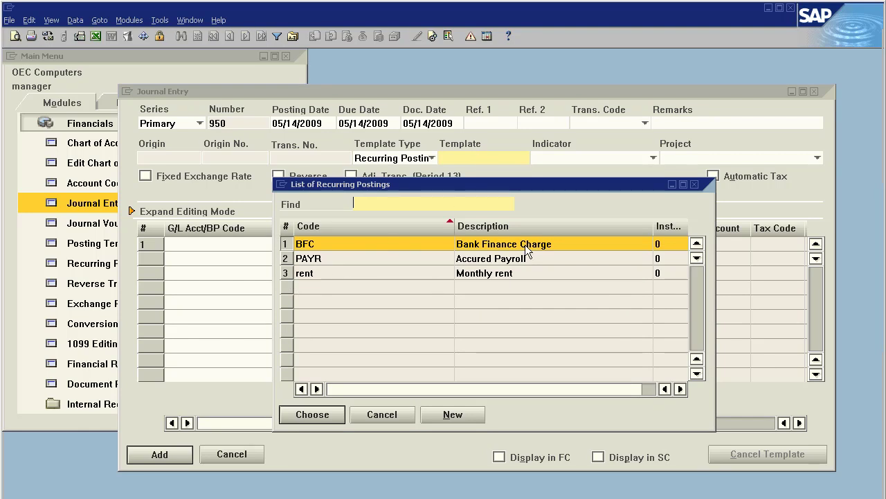
double_click(347, 244)
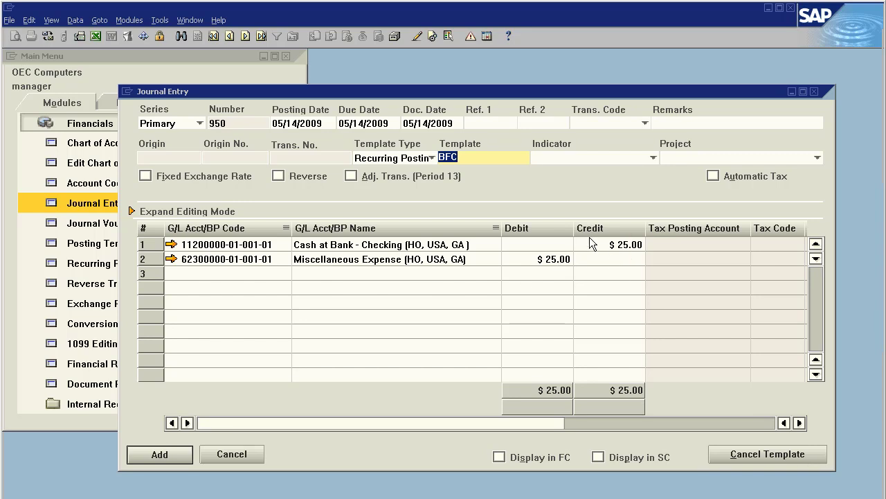
Examine the account codes and the debit and credit amounts on the journal entry's two template lines
click(600, 244)
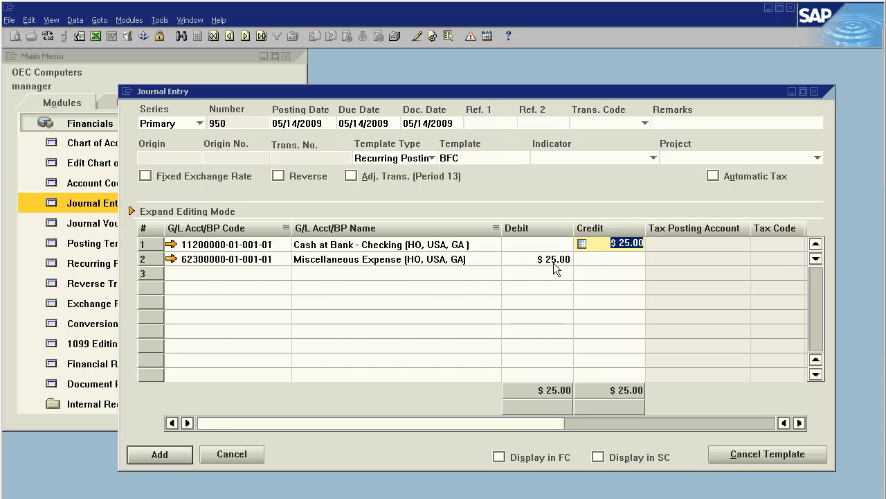
click(552, 262)
click(287, 263)
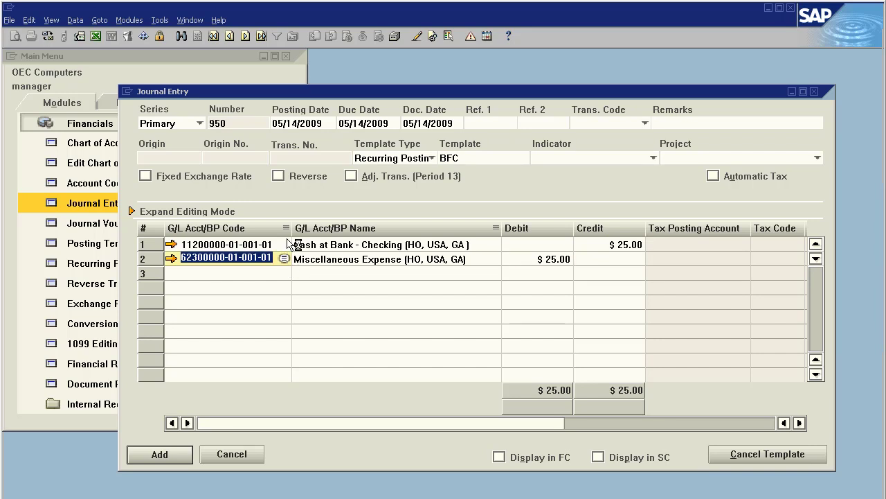
click(289, 244)
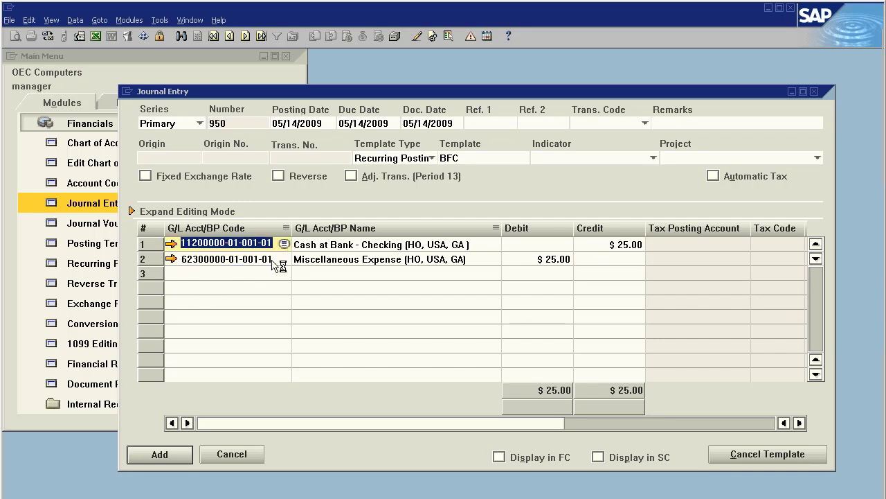
click(275, 260)
click(538, 264)
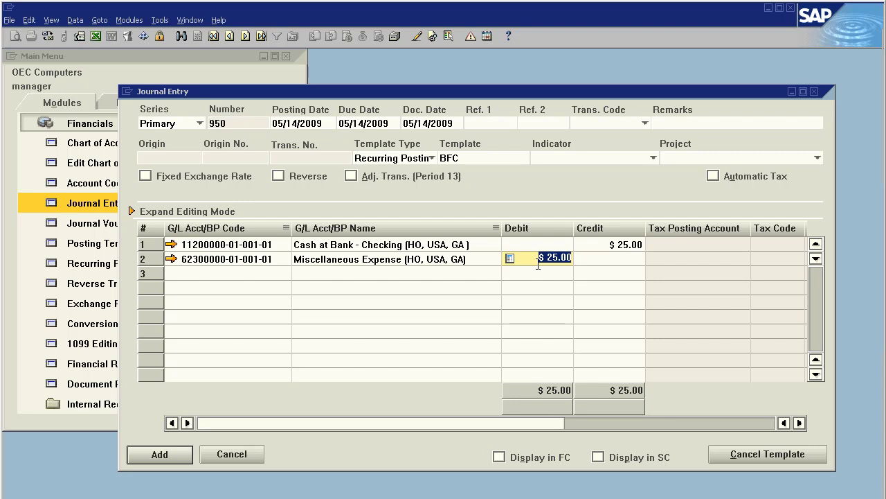
click(556, 244)
click(554, 261)
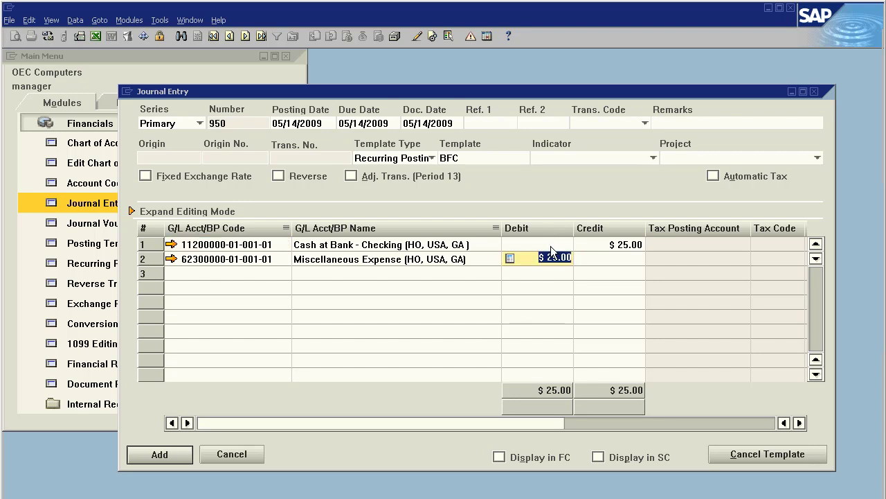